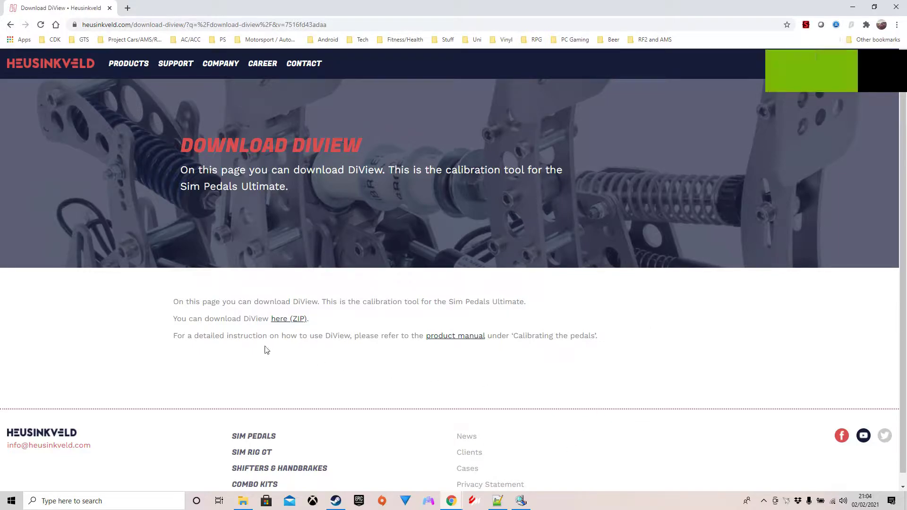
# Minimize Chrome, move the DIView.exe desktop icon higher, and launch DiView from it.
pyautogui.click(853, 7)
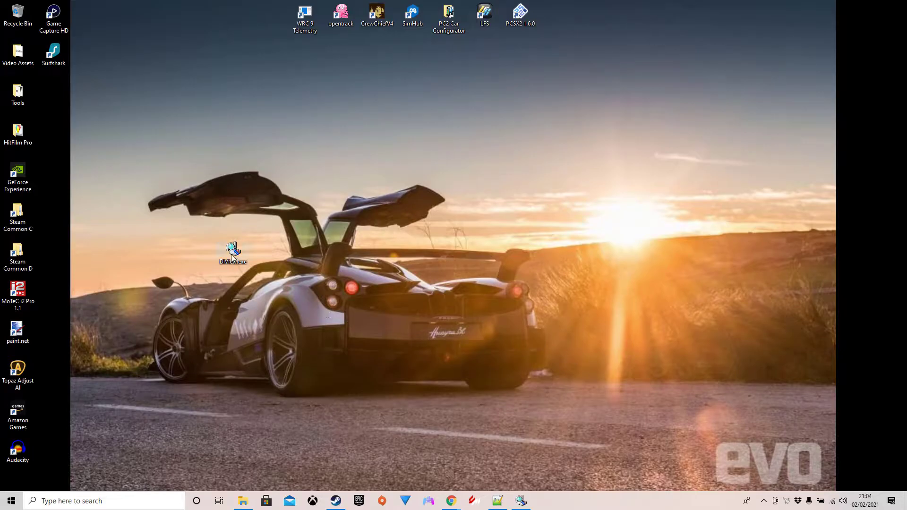
pyautogui.moveTo(154, 175); pyautogui.dragTo(161, 95)
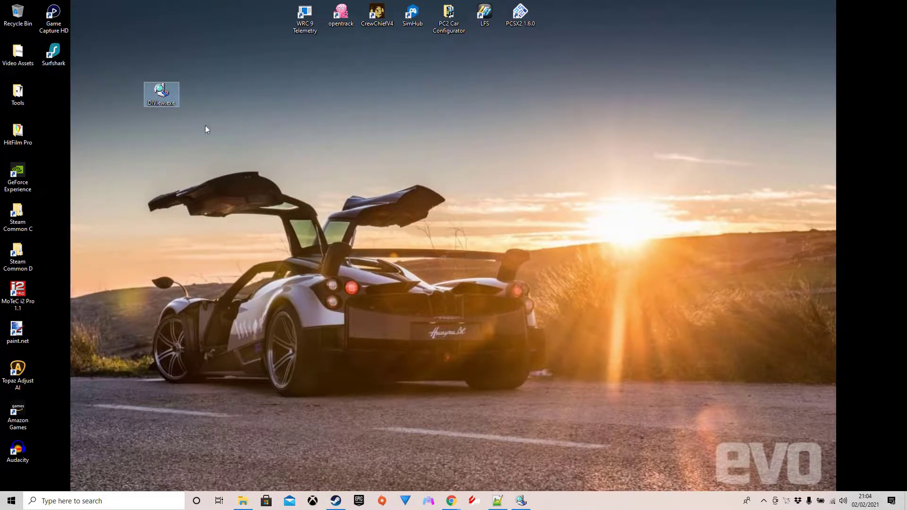
pyautogui.doubleClick(163, 98)
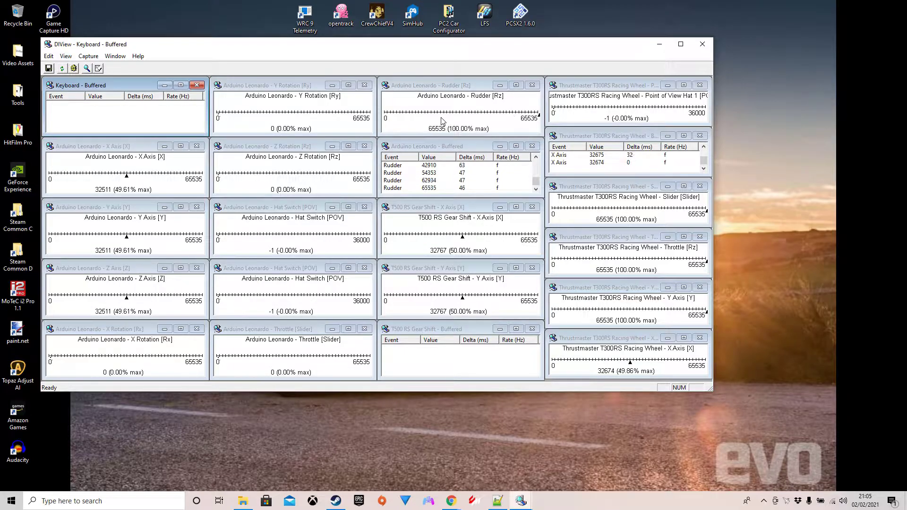
# Open the Rudder [Rz] calibration and enter Max 120 and Center 60.
pyautogui.rightClick(443, 122)
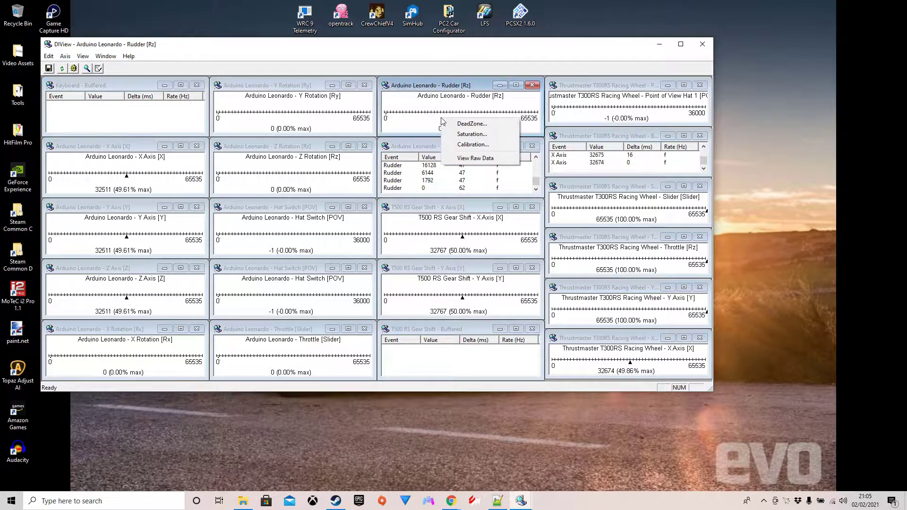
pyautogui.click(490, 144)
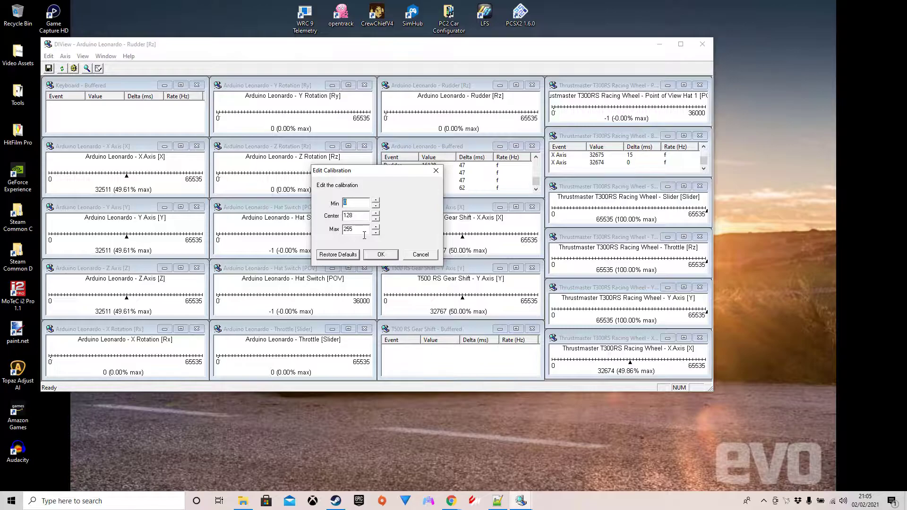
pyautogui.click(365, 235)
pyautogui.press('BackSpace')
pyautogui.press('BackSpace')
pyautogui.press('BackSpace')
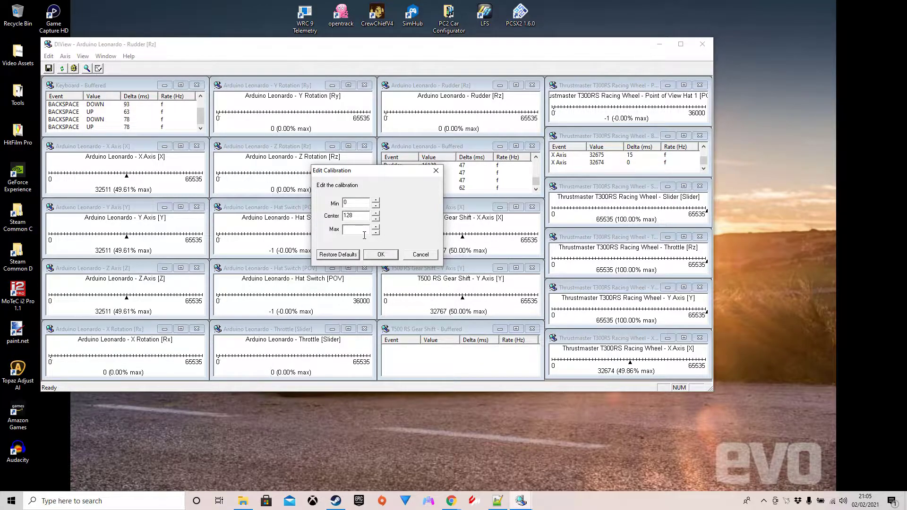
pyautogui.write('120')
pyautogui.hotkey('shift', 'Tab')
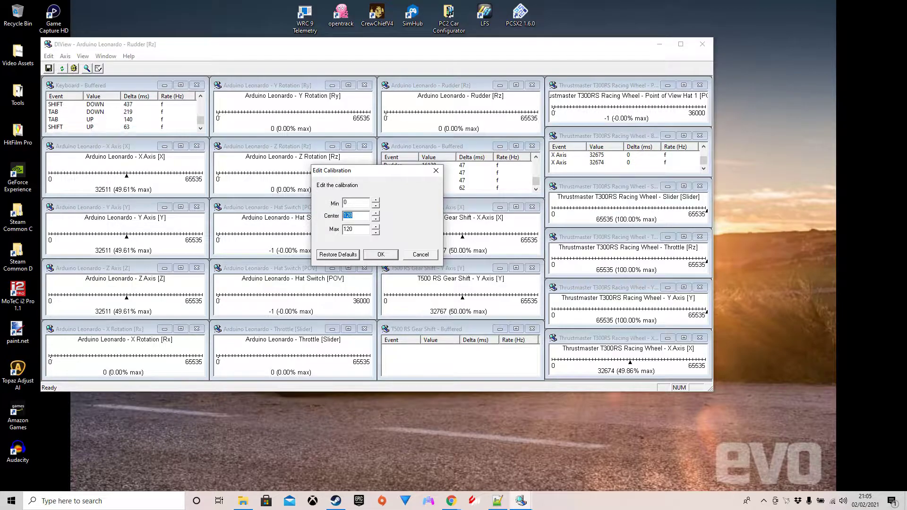
pyautogui.write('60')
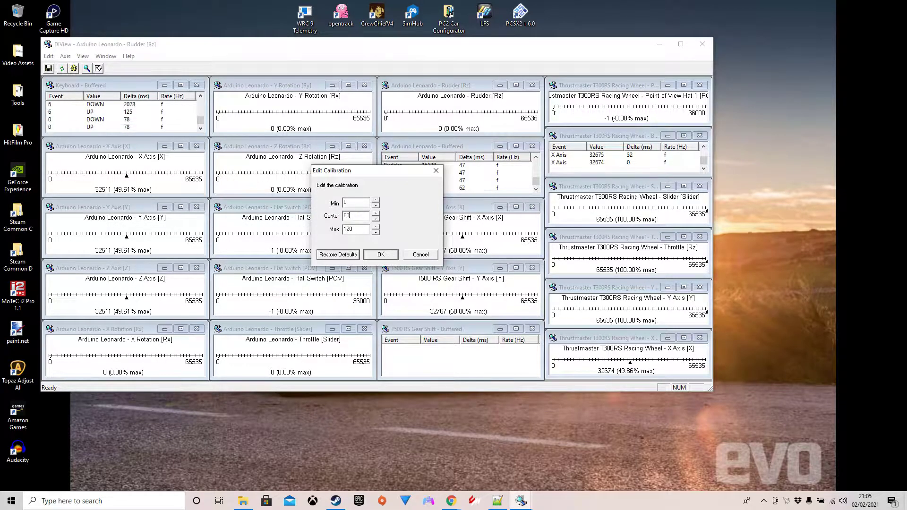
pyautogui.press('Tab')
# Reset the calibration to defaults, then re-enter Center 60 and Max 120, keeping Min 0.
pyautogui.click(338, 255)
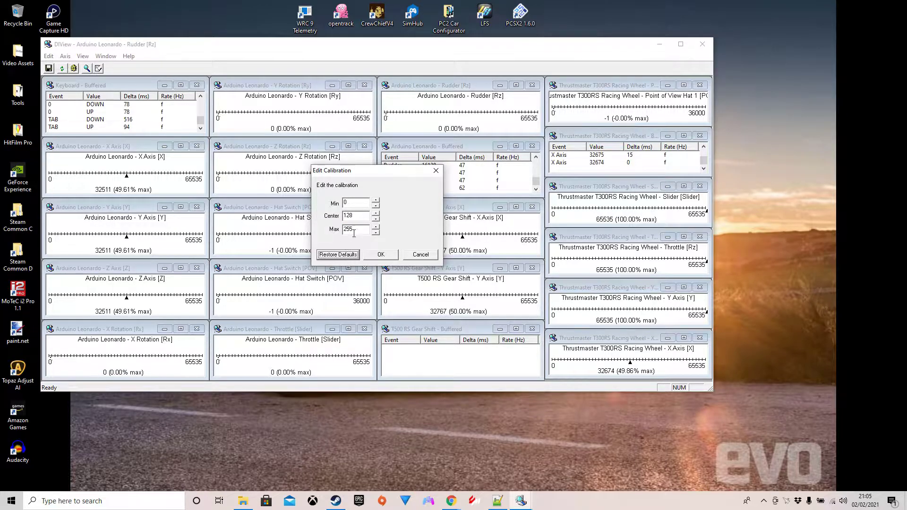
pyautogui.doubleClick(366, 219)
pyautogui.write('60')
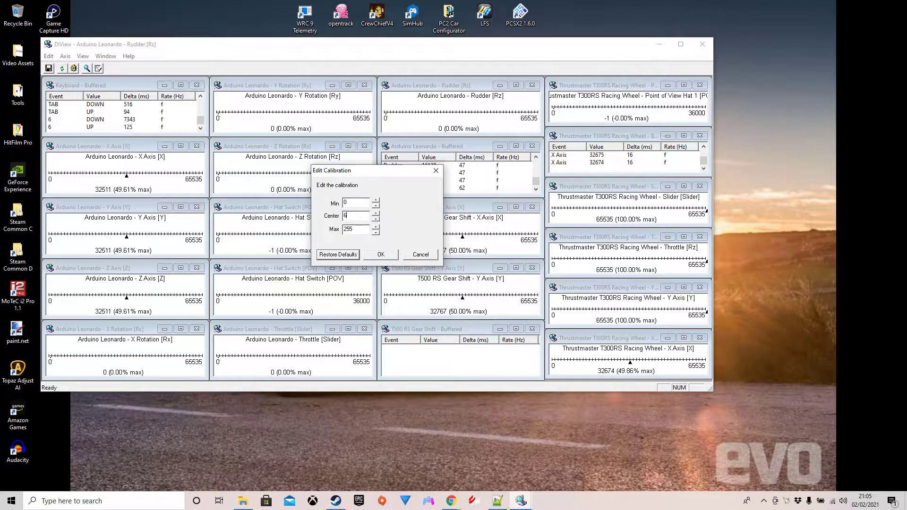
pyautogui.press('Tab')
pyautogui.write('120')
# Confirm the Min 0 / Center 60 / Max 120 Rudder calibration with OK and switch away from DiView.
pyautogui.click(389, 255)
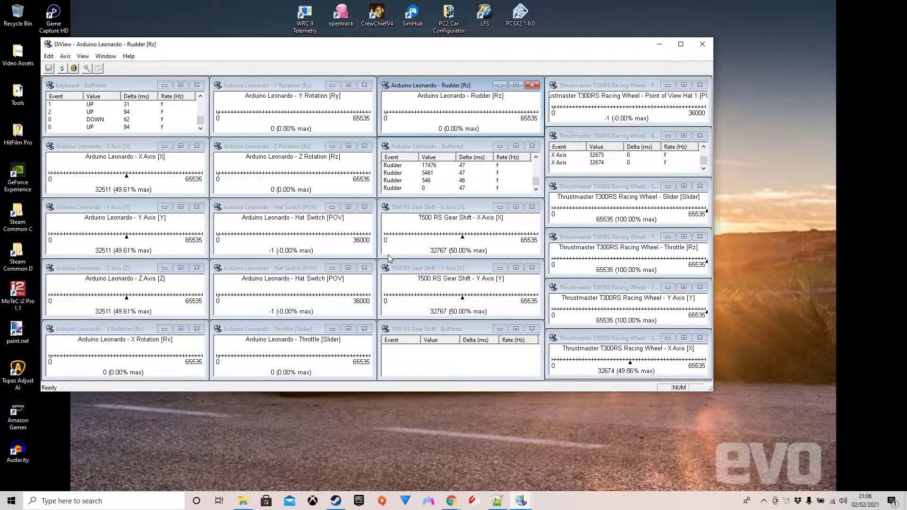
pyautogui.press('alt')
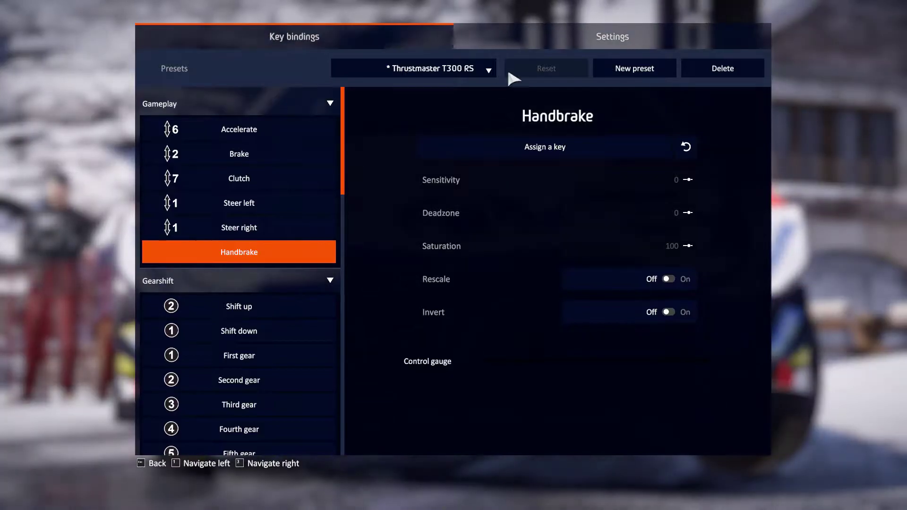
# Keep the * Thrustmaster T300 RS preset and begin reassigning the Handbrake input.
pyautogui.click(491, 66)
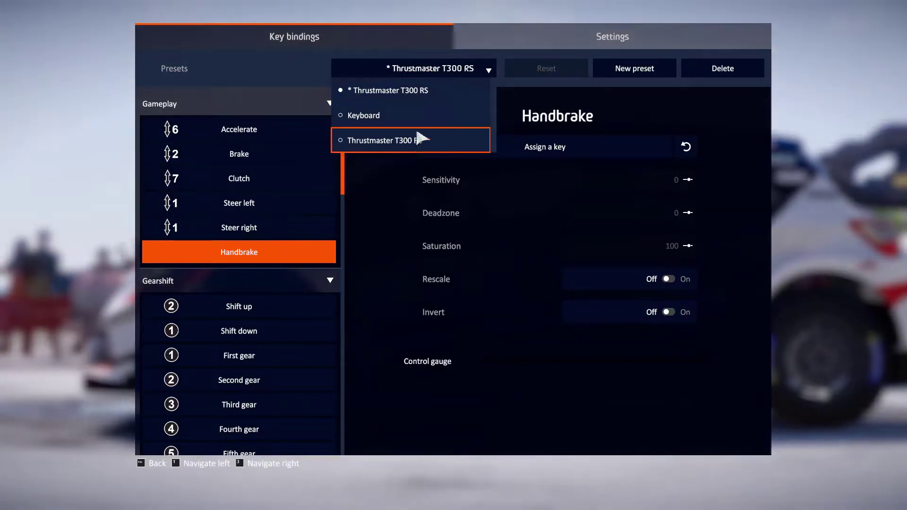
pyautogui.click(423, 85)
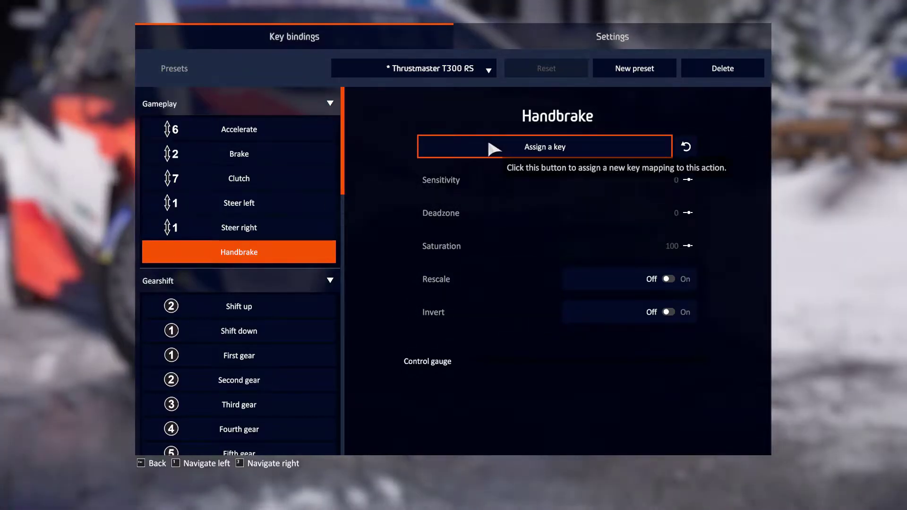
pyautogui.click(489, 143)
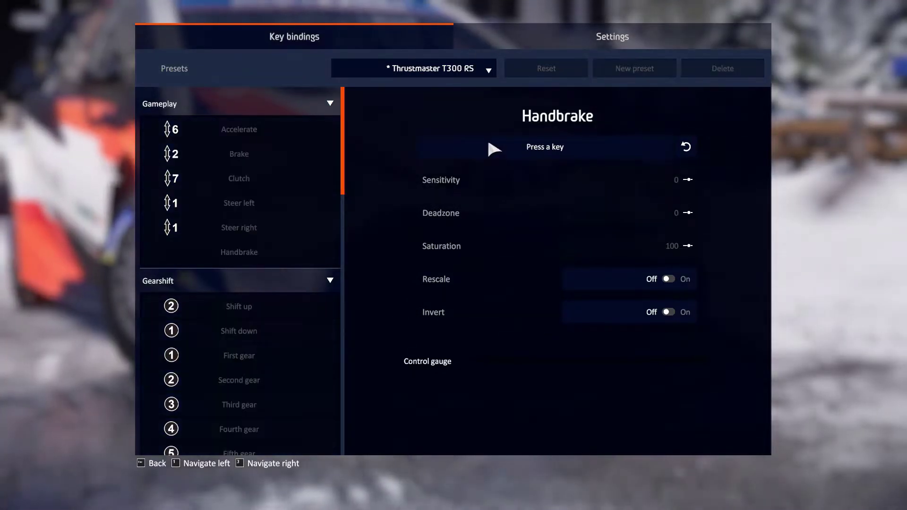
# Bind the handbrake lever's R axis to Handbrake with deadzone 1, saturation 100 and Invert left off.
pyautogui.press('r')
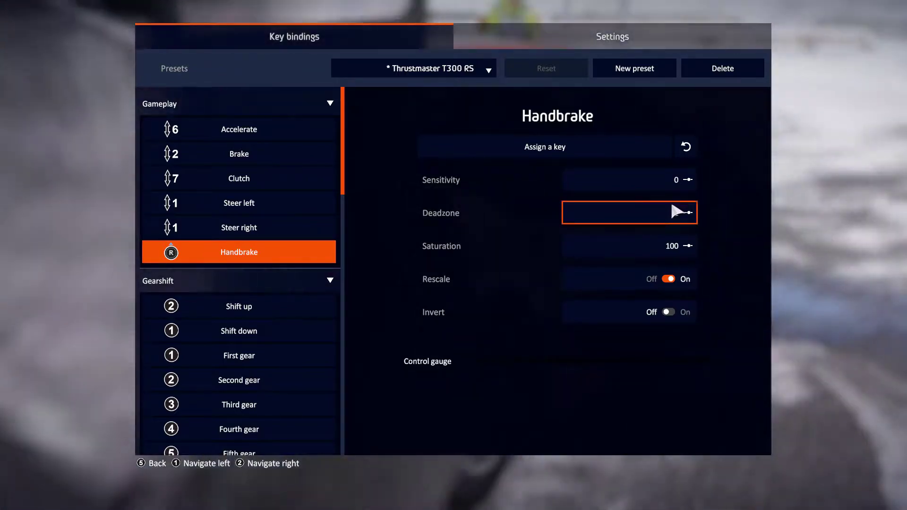
pyautogui.moveTo(653, 216)
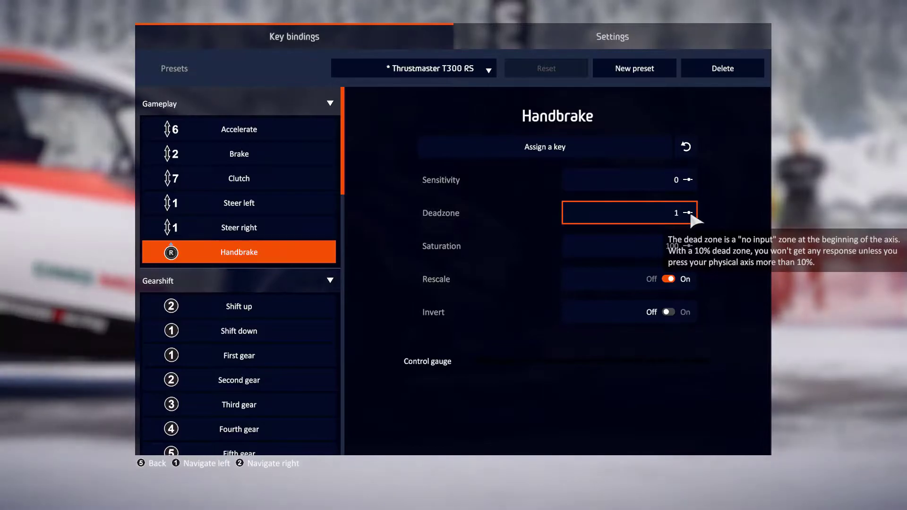
pyautogui.moveTo(677, 242)
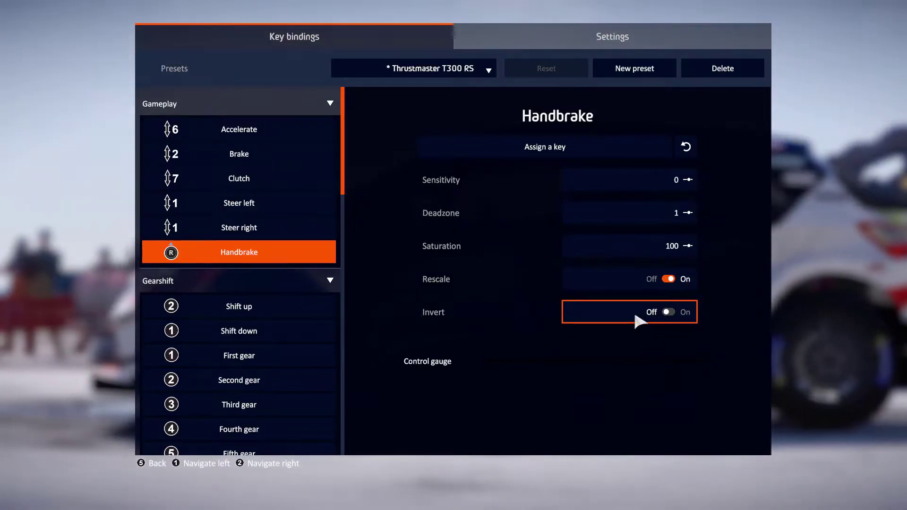
pyautogui.click(635, 316)
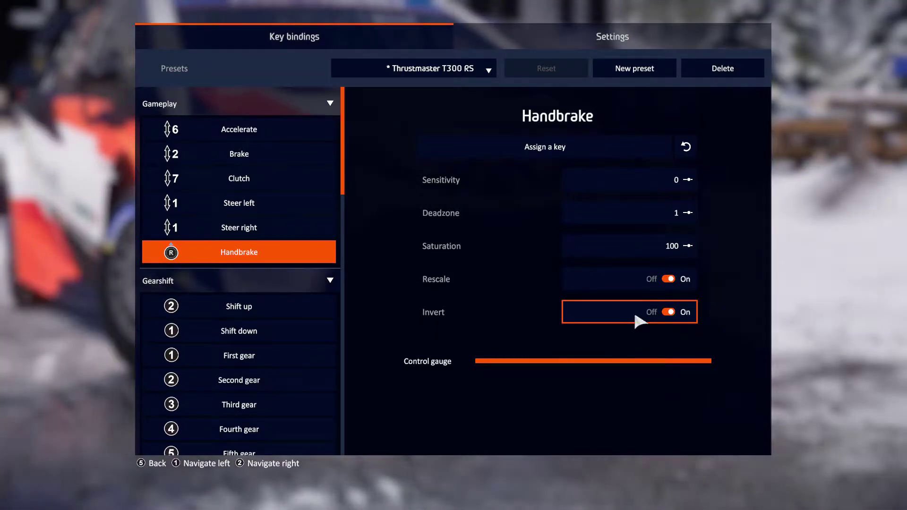
pyautogui.click(636, 316)
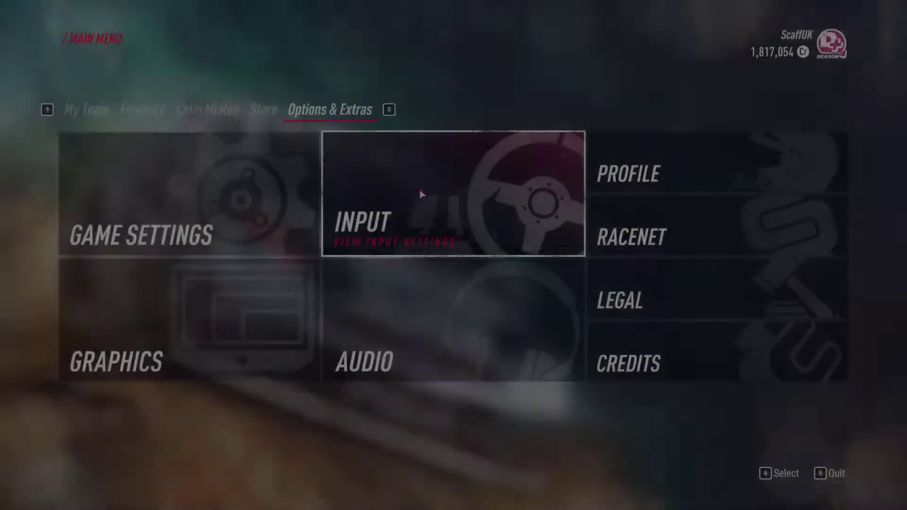
# Check the Arduino Leonardo's Z-axis rotation Handbrake binding in Input settings and view its Advanced Settings.
pyautogui.click(420, 191)
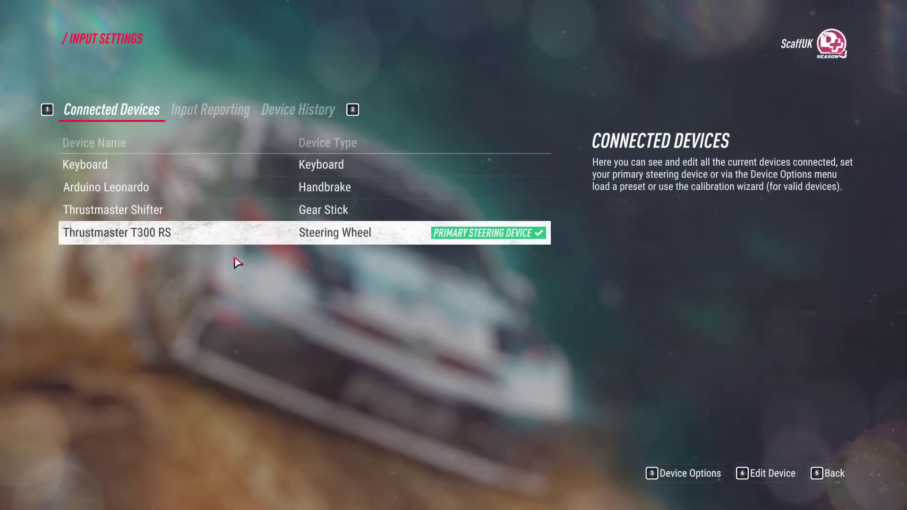
pyautogui.click(318, 191)
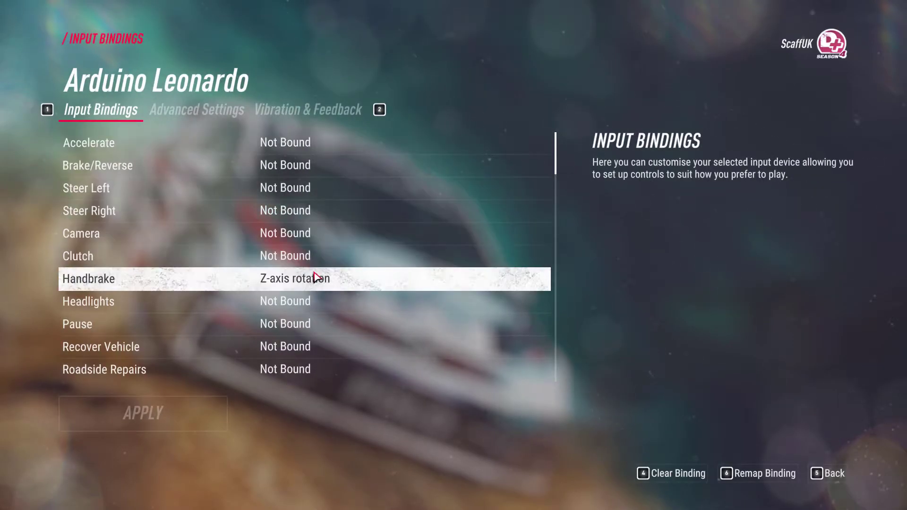
pyautogui.click(385, 283)
pyautogui.click(215, 109)
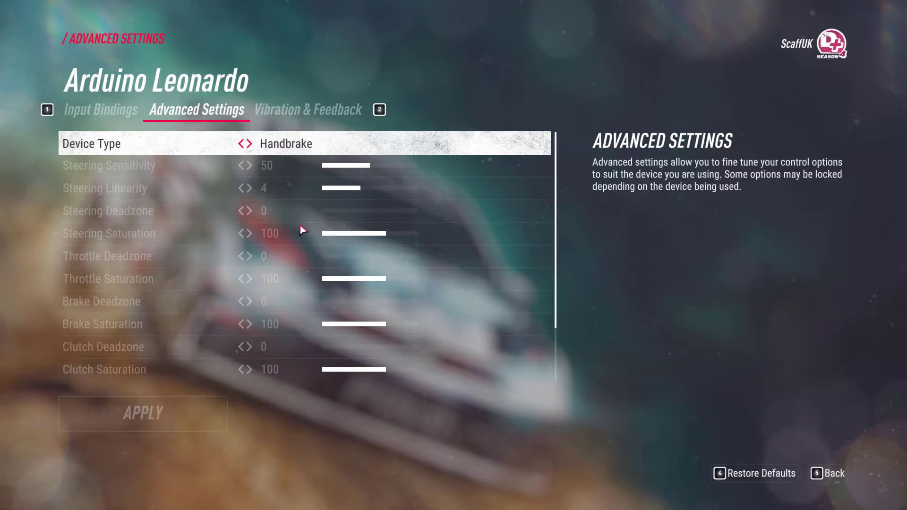
# Raise the Arduino Leonardo's Handbrake Saturation to 100 and apply it.
pyautogui.scroll(-3, 299, 231)
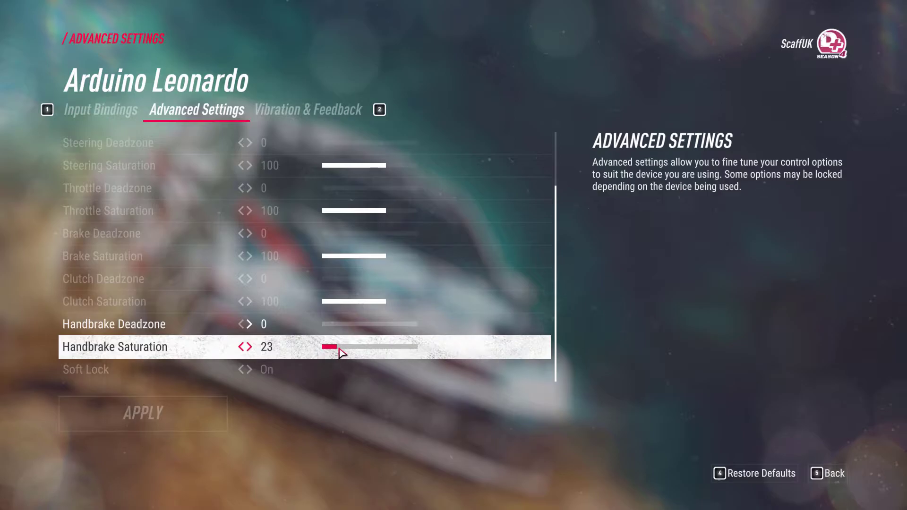
pyautogui.moveTo(340, 348); pyautogui.dragTo(387, 351)
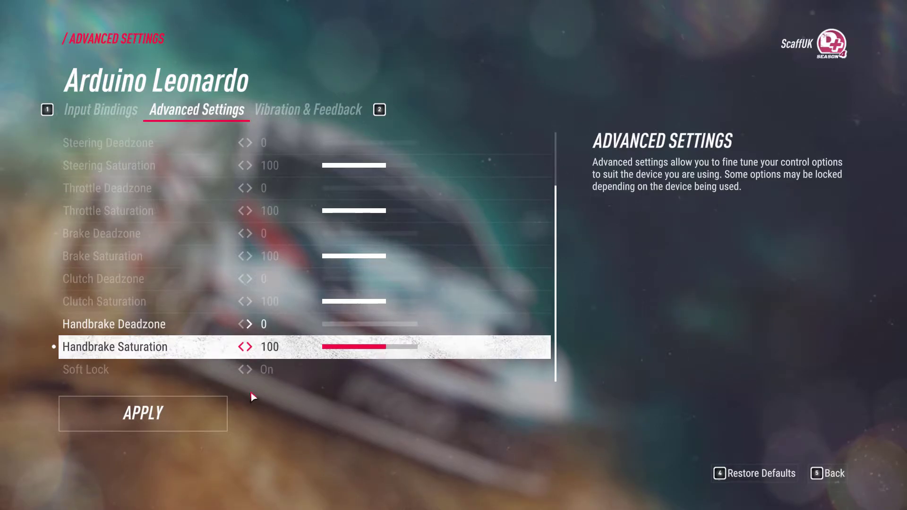
pyautogui.click(144, 414)
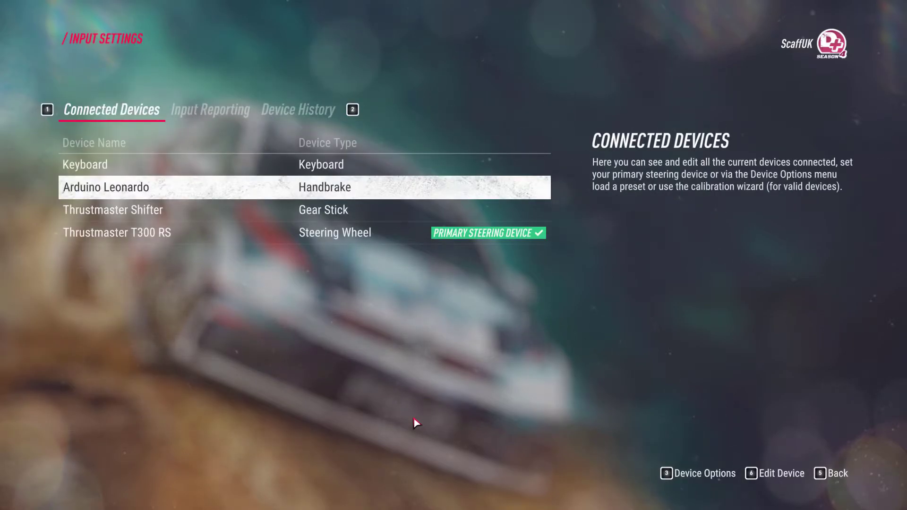
# Leave DiRT Rally 2.0's input settings and switch to Content Manager's quick drive page.
pyautogui.press('Escape')
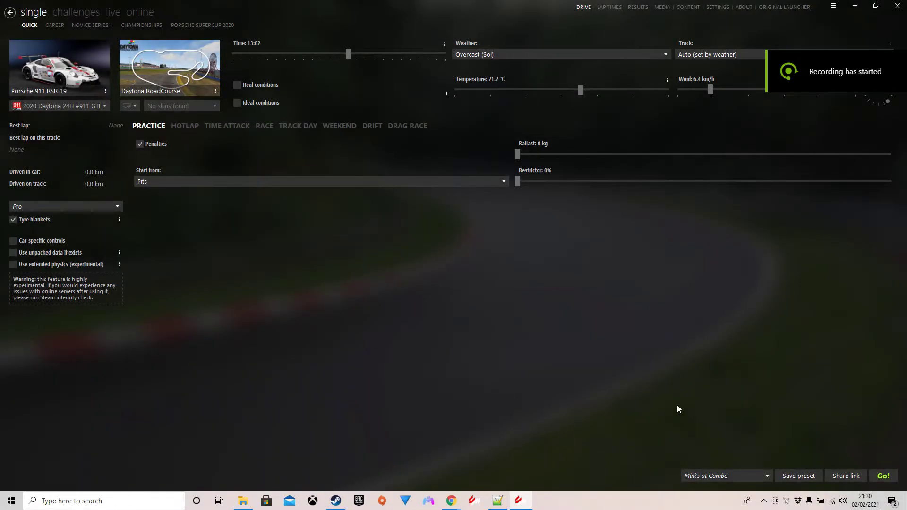
# Bind Assetto Corsa's Handbrake axis to the Arduino Leonardo's Axle 6 in Content Manager's Controls settings.
pyautogui.click(718, 9)
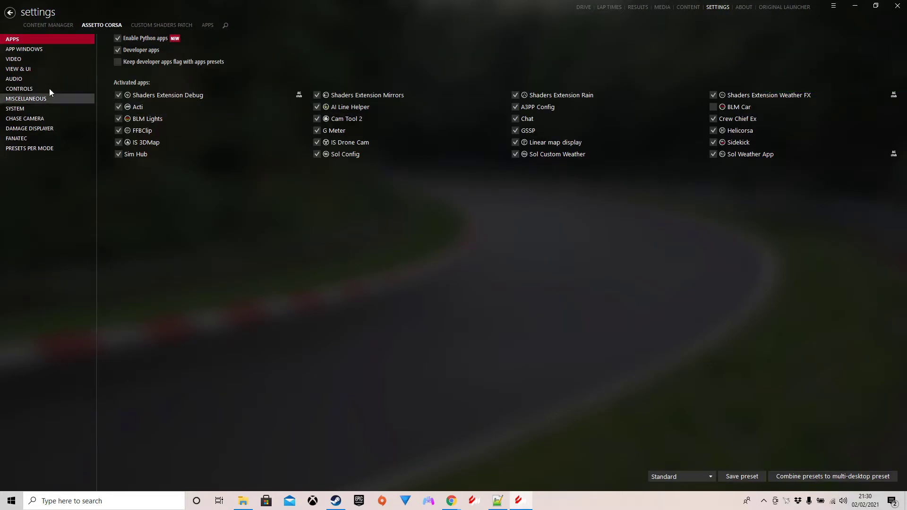
pyautogui.click(33, 89)
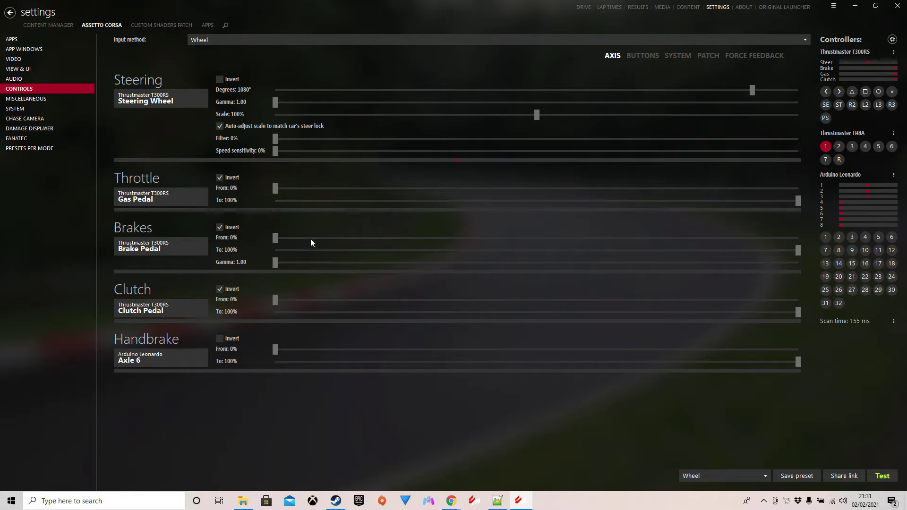
pyautogui.click(160, 352)
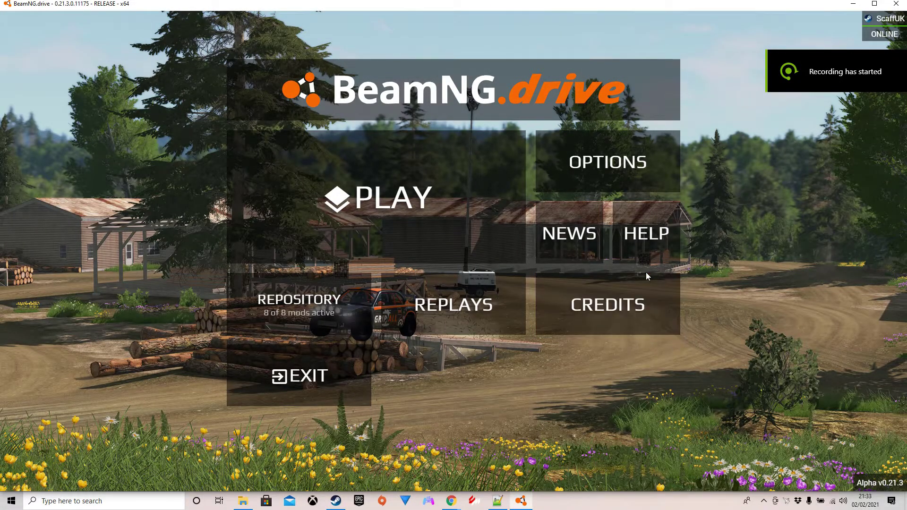
# Add an RZAXIS binding for Parking Brake (temporary) under Options > Controls > Vehicle.
pyautogui.click(610, 157)
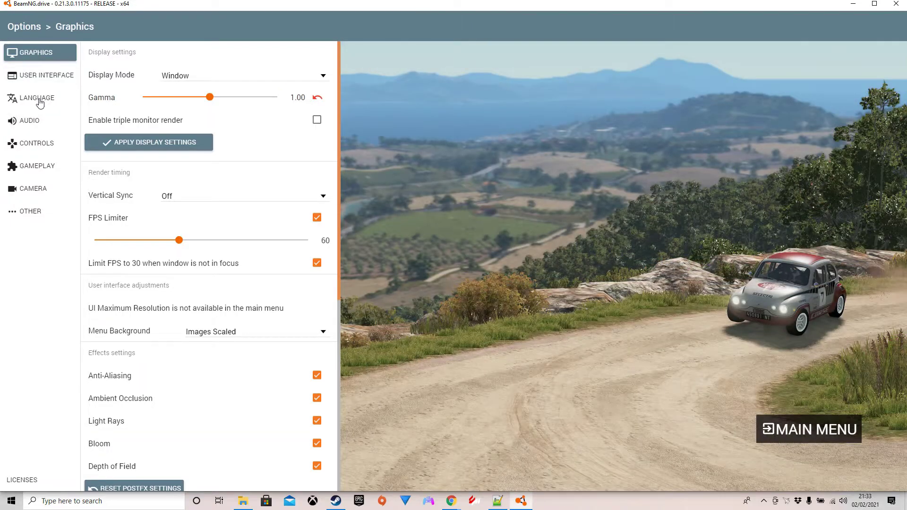
pyautogui.click(42, 147)
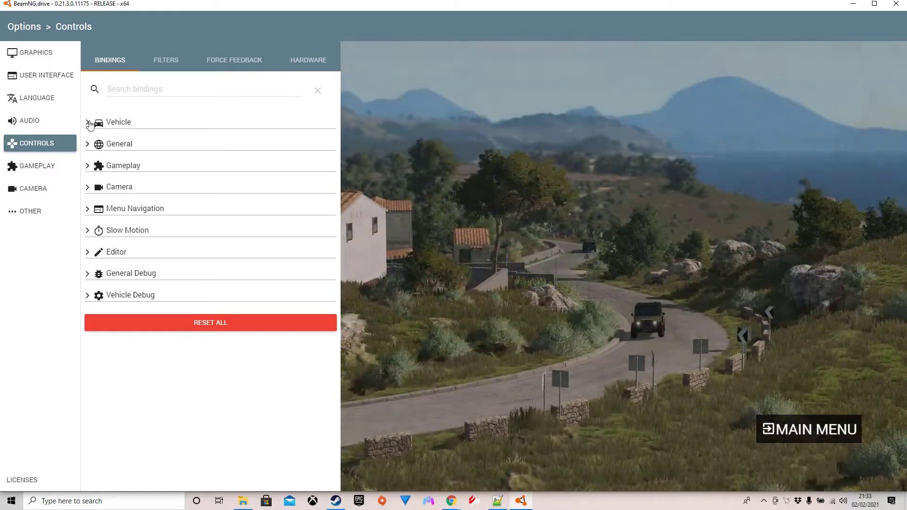
pyautogui.click(117, 124)
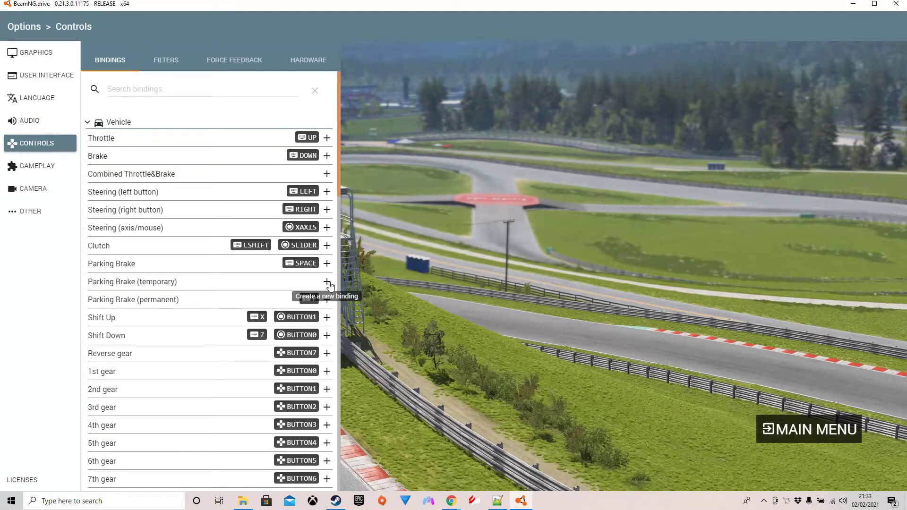
pyautogui.click(327, 282)
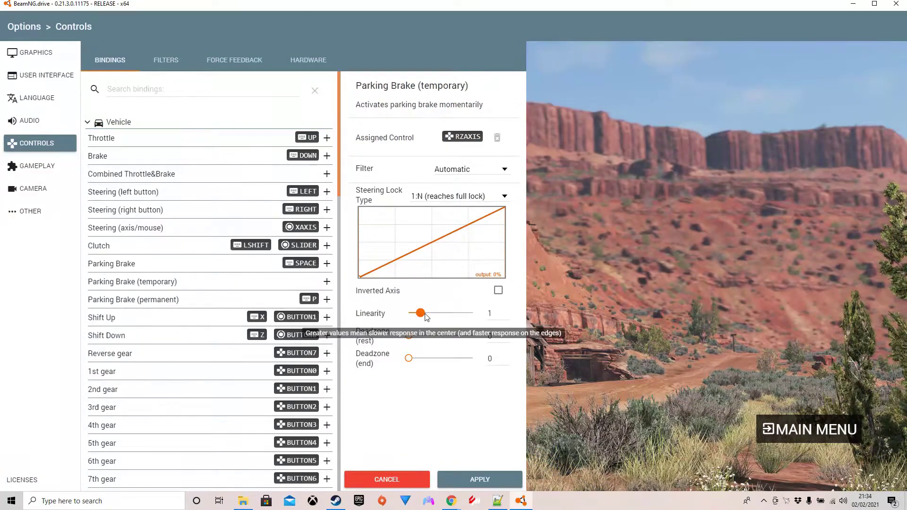
# Set the RZAXIS Parking Brake binding to linearity 1 with zero start and end deadzones, and apply it.
pyautogui.moveTo(422, 315)
pyautogui.mouseDown()
pyautogui.moveTo(411, 316)
pyautogui.moveTo(479, 312)
pyautogui.moveTo(421, 316)
pyautogui.mouseUp()
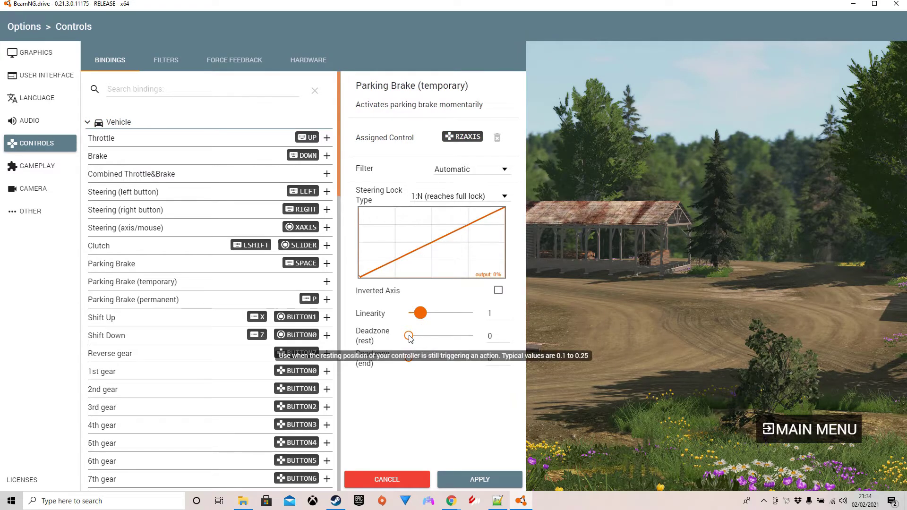
pyautogui.moveTo(419, 336); pyautogui.dragTo(399, 340)
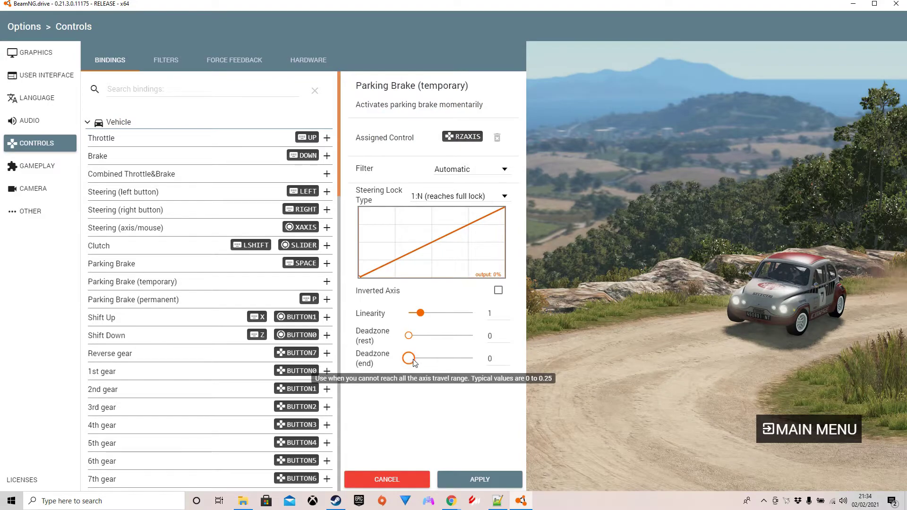
pyautogui.moveTo(409, 362)
pyautogui.mouseDown()
pyautogui.moveTo(465, 363)
pyautogui.moveTo(385, 364)
pyautogui.mouseUp()
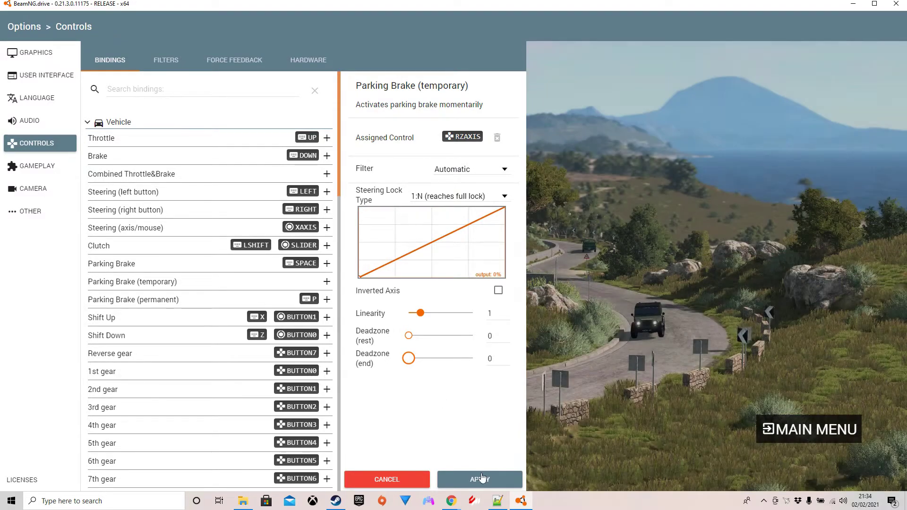
pyautogui.click(478, 480)
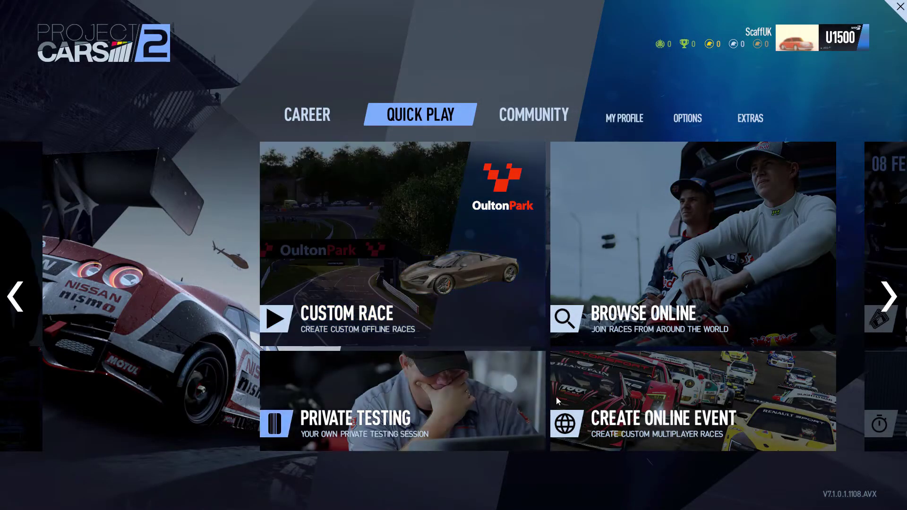
# In Controls > Edit Assignments, rebind Handbrake from Joy Button 4 to Joy Axis +Rz.
pyautogui.click(692, 115)
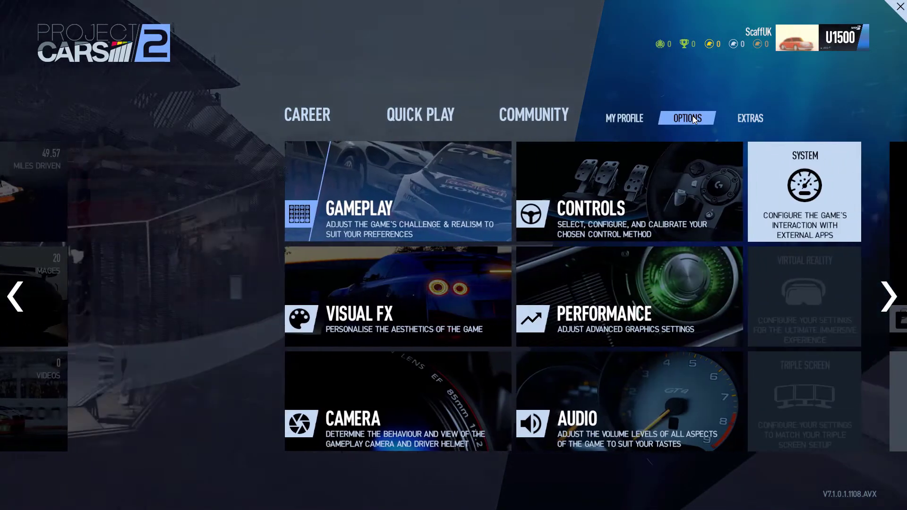
pyautogui.click(615, 206)
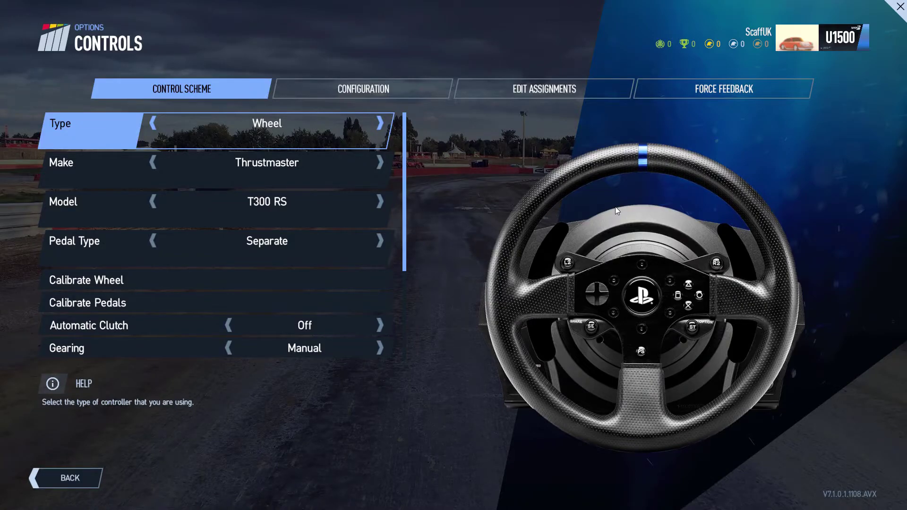
pyautogui.click(532, 92)
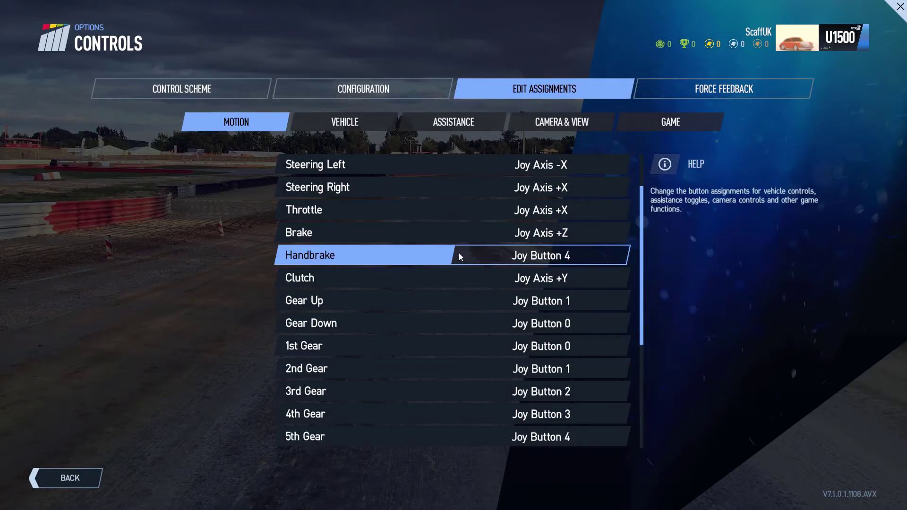
pyautogui.click(560, 257)
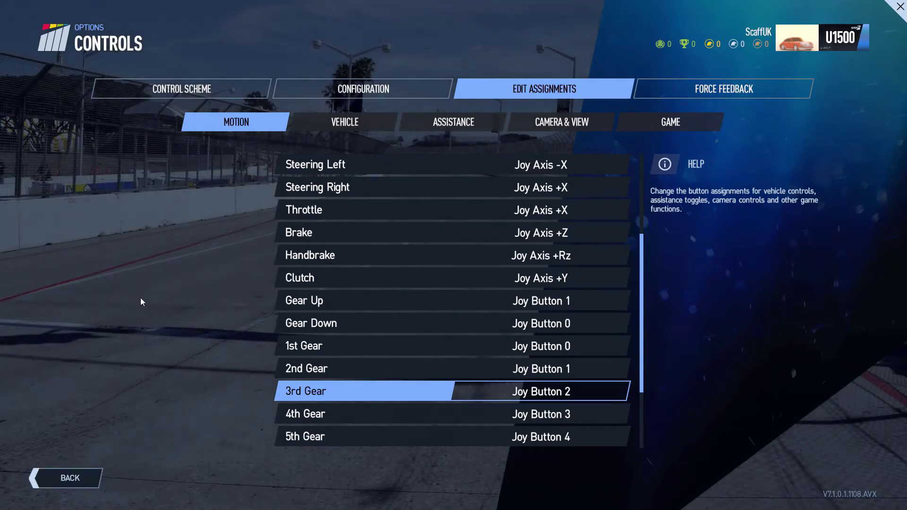
# Review the Configuration tuning values, then go back to the Options menu.
pyautogui.click(338, 95)
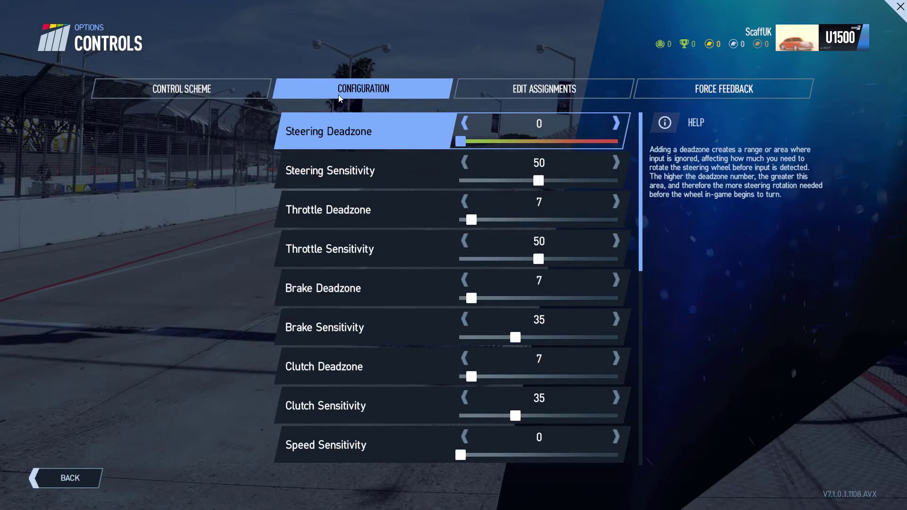
pyautogui.scroll(-11, 354, 187)
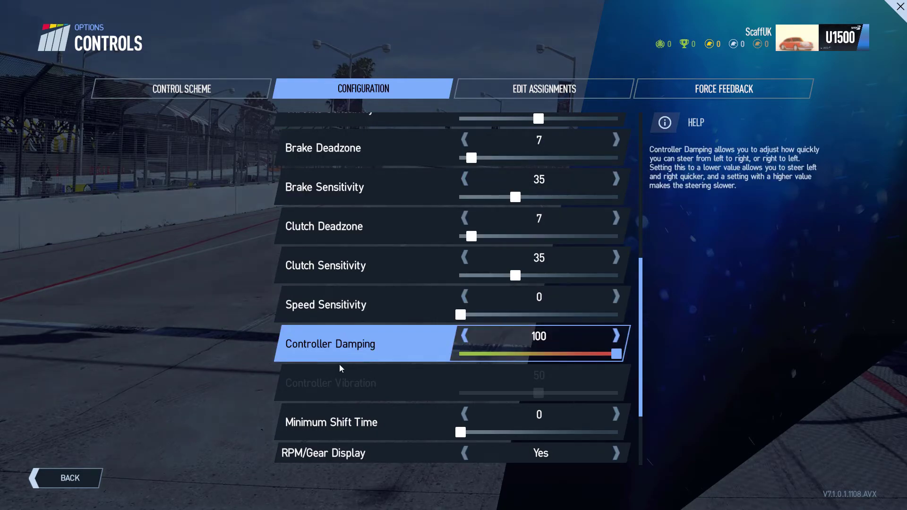
pyautogui.click(68, 484)
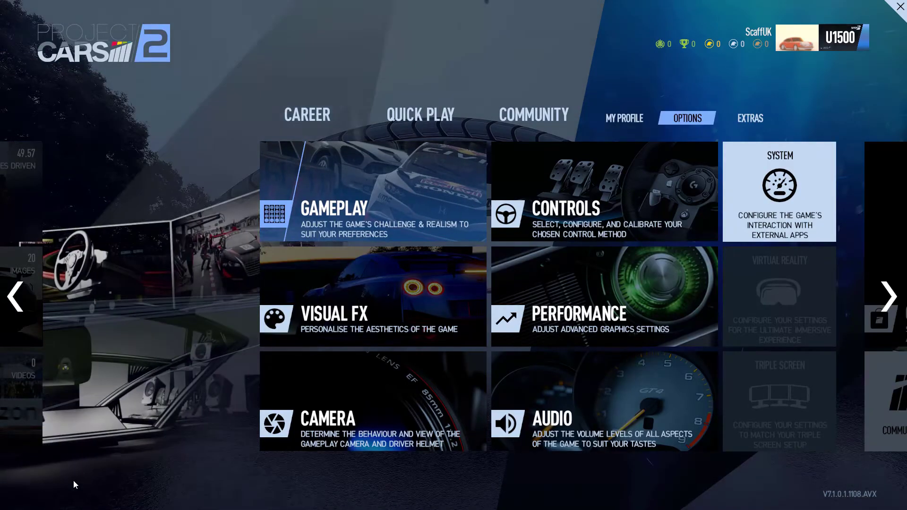